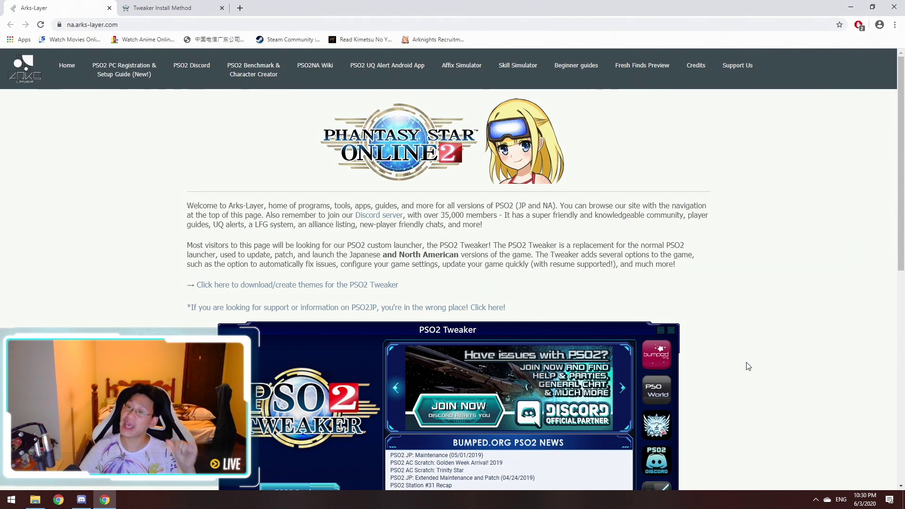
# - Check the free space on the local drives, then look further down the Arks-Layer home page
pyautogui.press('super+e')
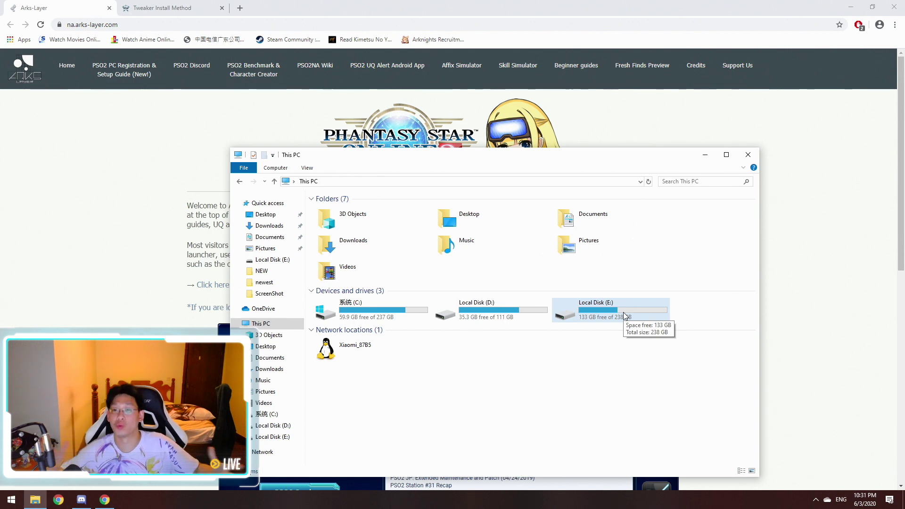
pyautogui.click(749, 155)
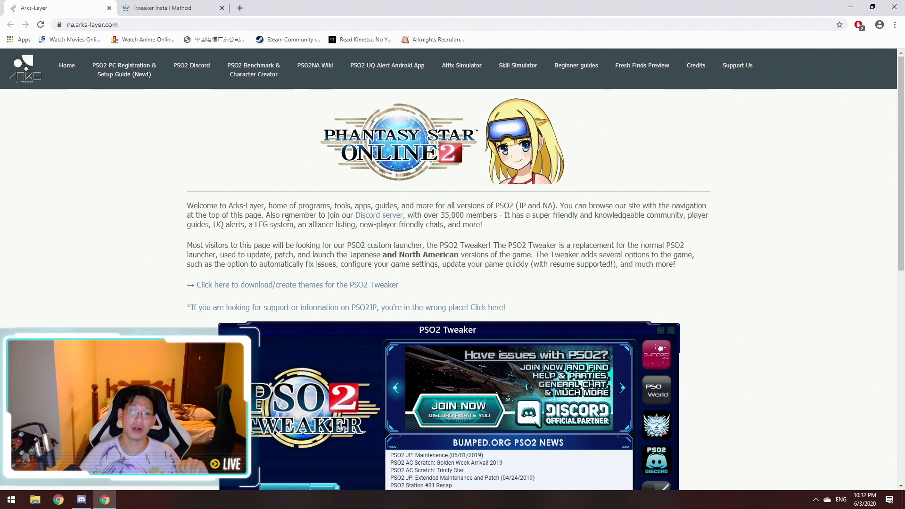
pyautogui.scroll(-6, 230, 238)
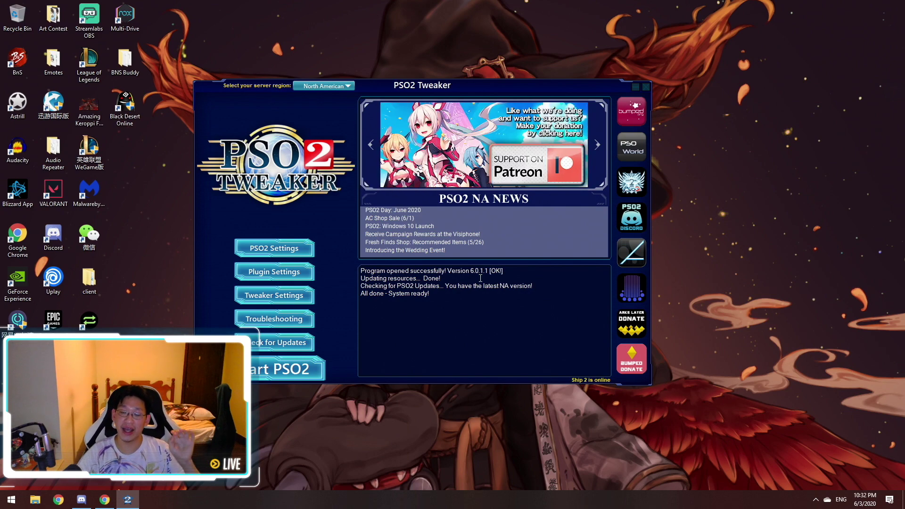
# - Read the Tweaker Install Method guide in Chrome through to its closing setup notice, checking the PSO2 Tweaker window along the way
pyautogui.click(105, 500)
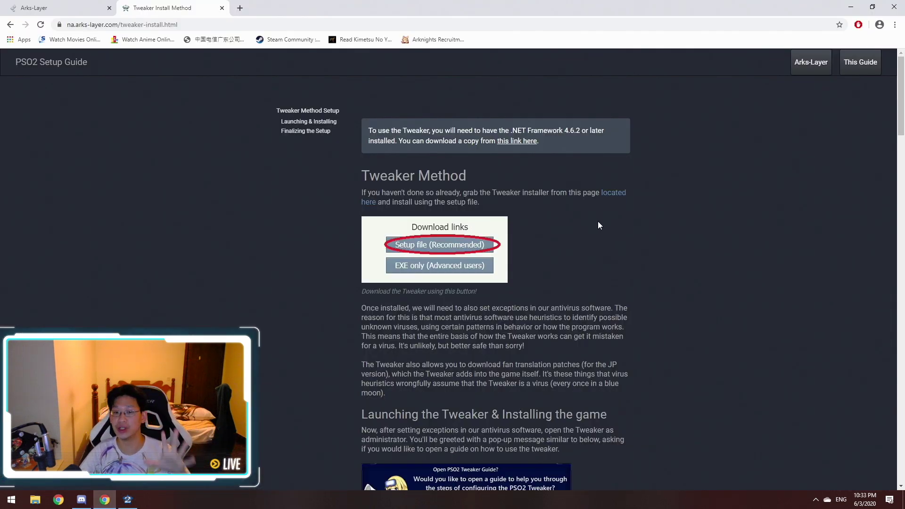
pyautogui.scroll(-5, 598, 222)
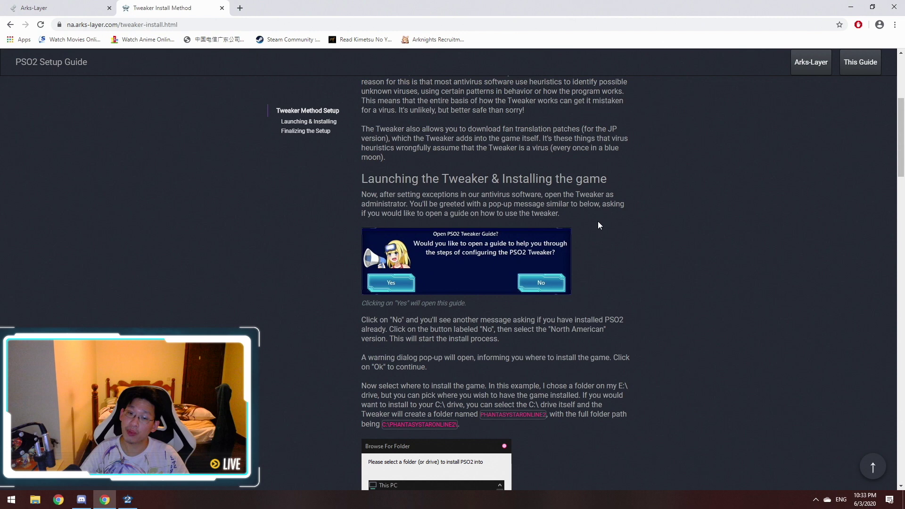
pyautogui.scroll(-3, 597, 226)
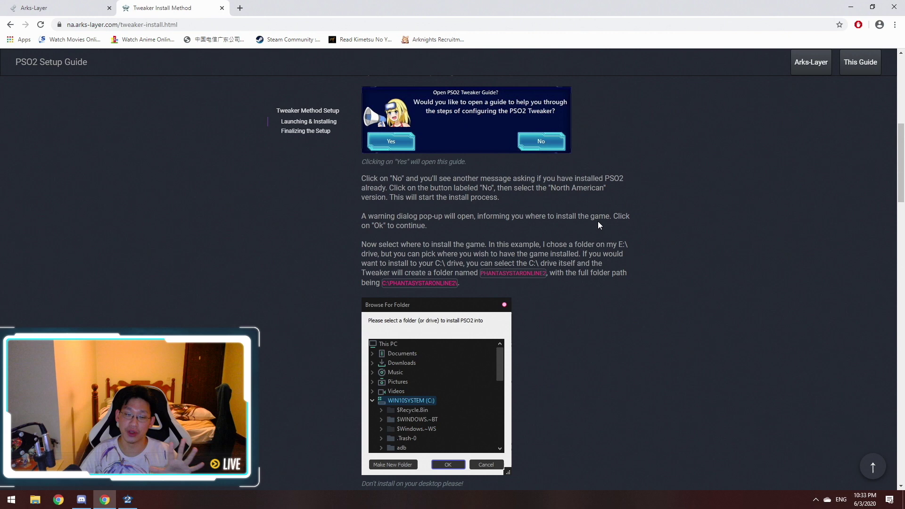
pyautogui.scroll(-15, 701, 290)
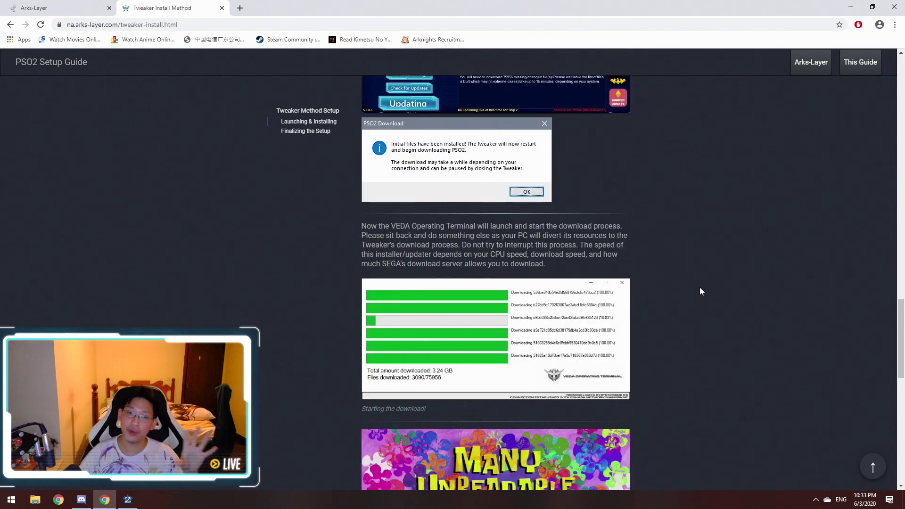
pyautogui.scroll(-3, 699, 289)
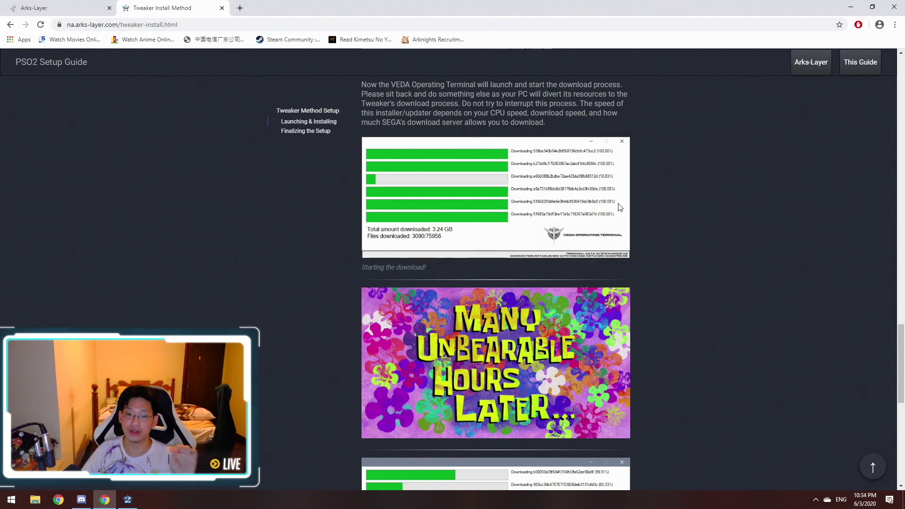
pyautogui.scroll(-2, 584, 257)
pyautogui.hotkey('alt', 'Tab')
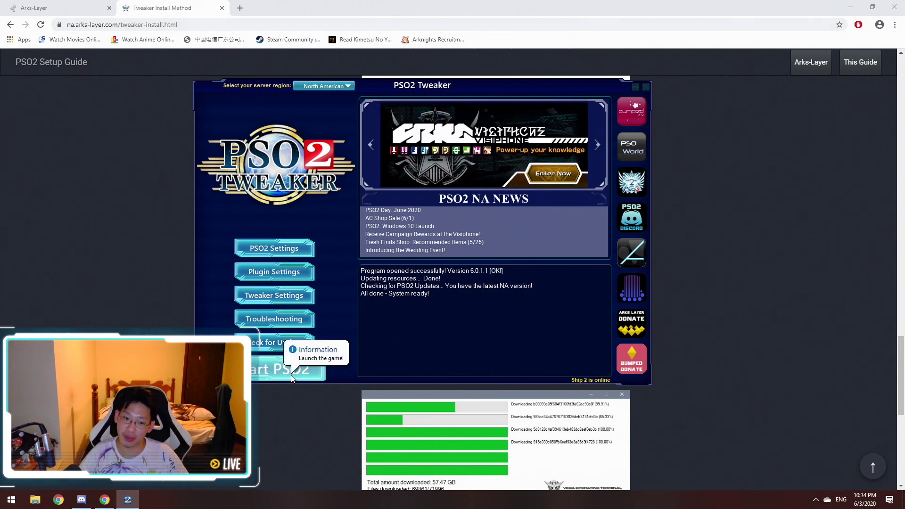
pyautogui.click(745, 323)
pyautogui.scroll(-7, 760, 314)
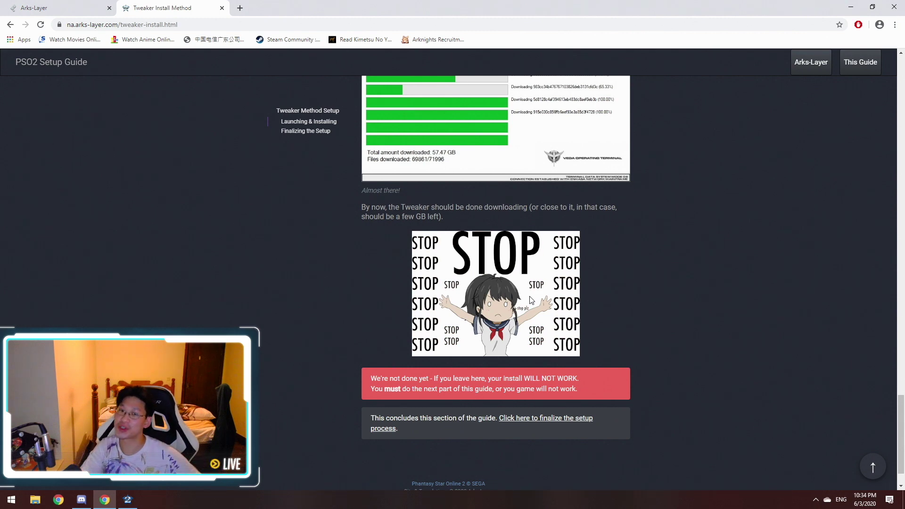
# - Switch to Discord and review instructions 1 and 5 in the announcements channel, including the pso2_winstore_fix.ps1 download link
pyautogui.click(81, 499)
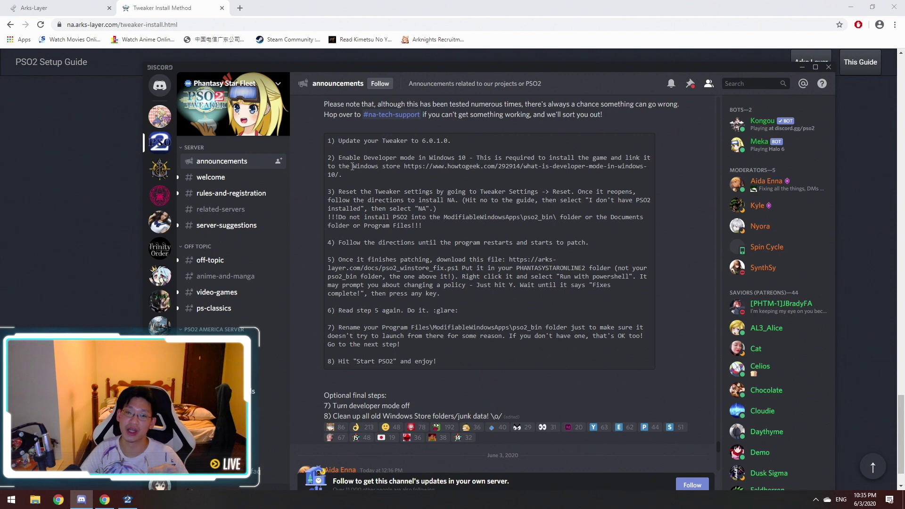
pyautogui.moveTo(336, 141); pyautogui.dragTo(426, 146)
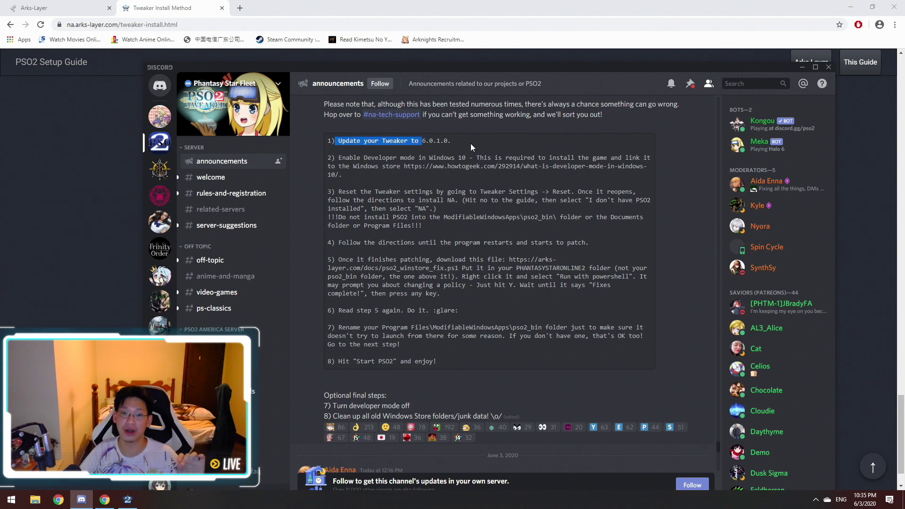
pyautogui.click(470, 144)
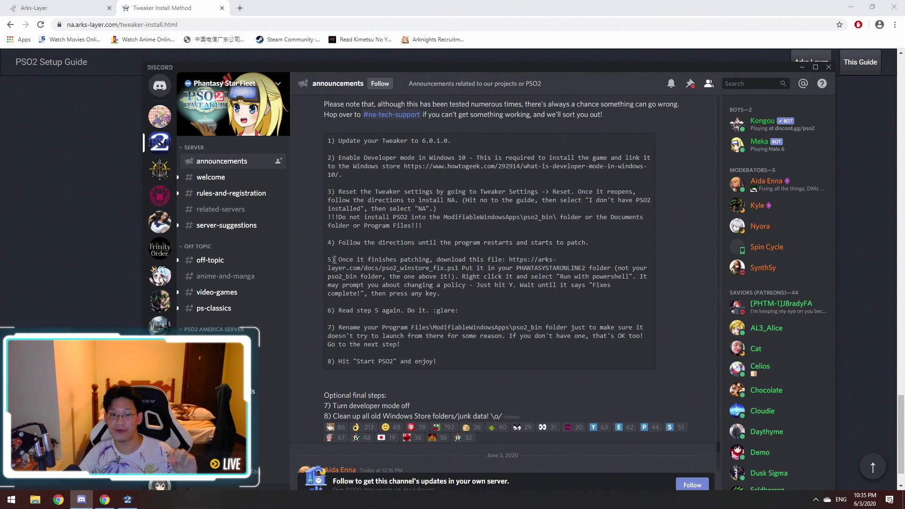
pyautogui.moveTo(333, 259); pyautogui.dragTo(469, 294)
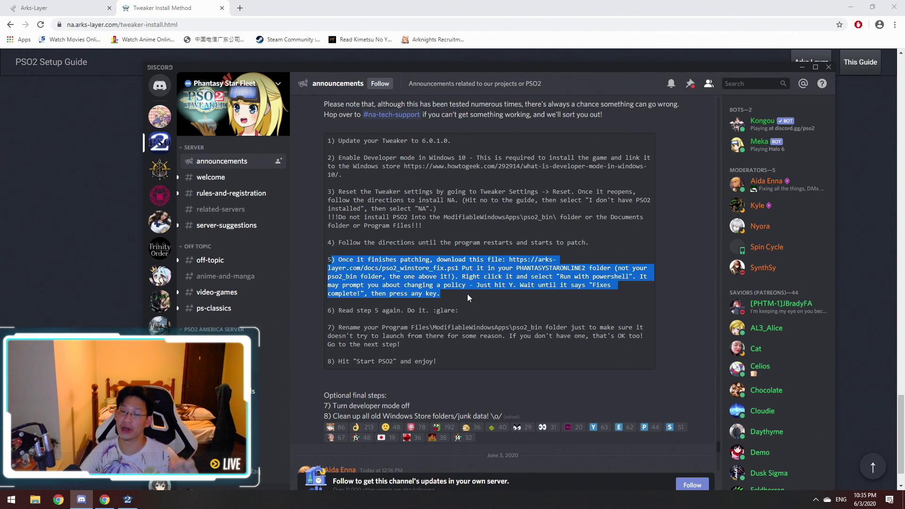
pyautogui.click(480, 305)
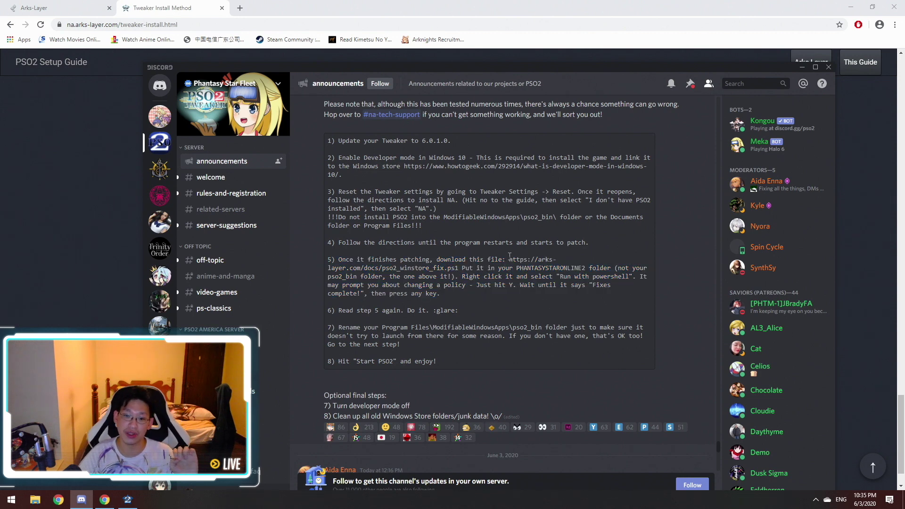
pyautogui.moveTo(510, 259); pyautogui.dragTo(458, 268)
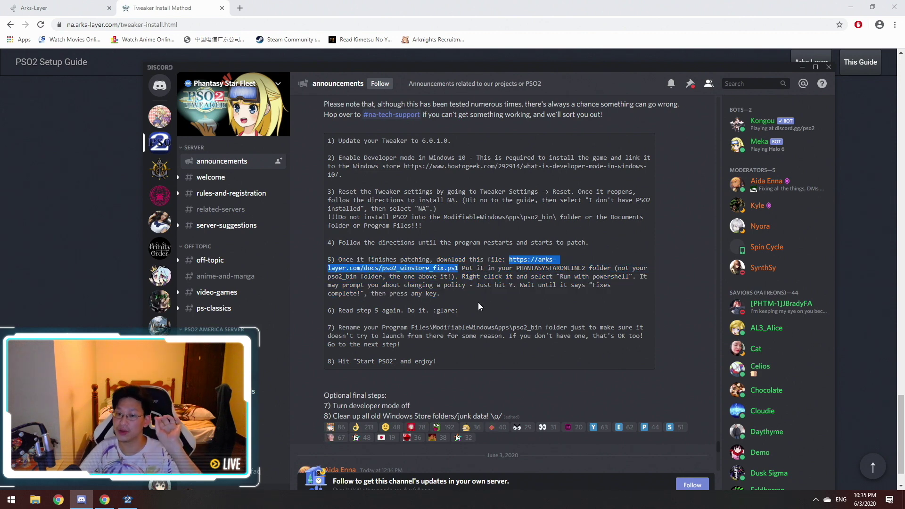
# - Run the pso2_winstore_fix script with PowerShell from the PHANTASYSTARONLINE2 folder on Local Disk (E:)
pyautogui.hotkey('alt', 'Tab')
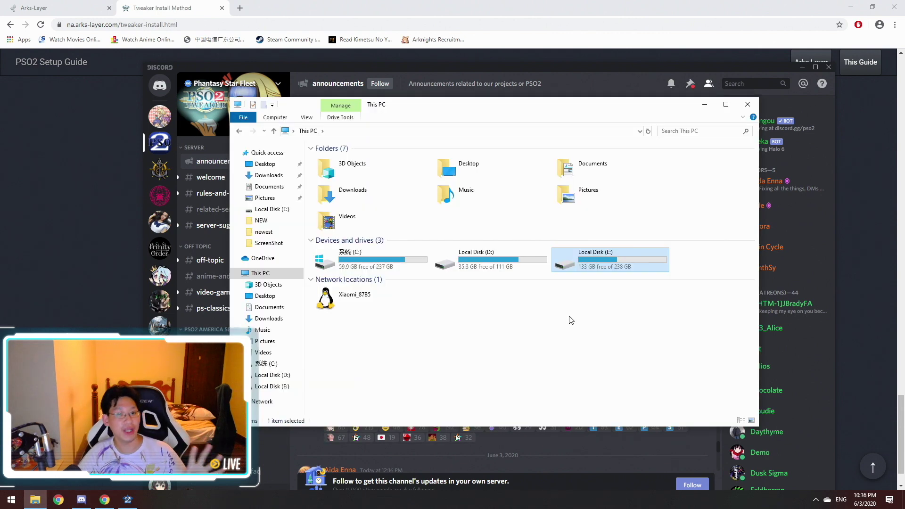
pyautogui.doubleClick(601, 268)
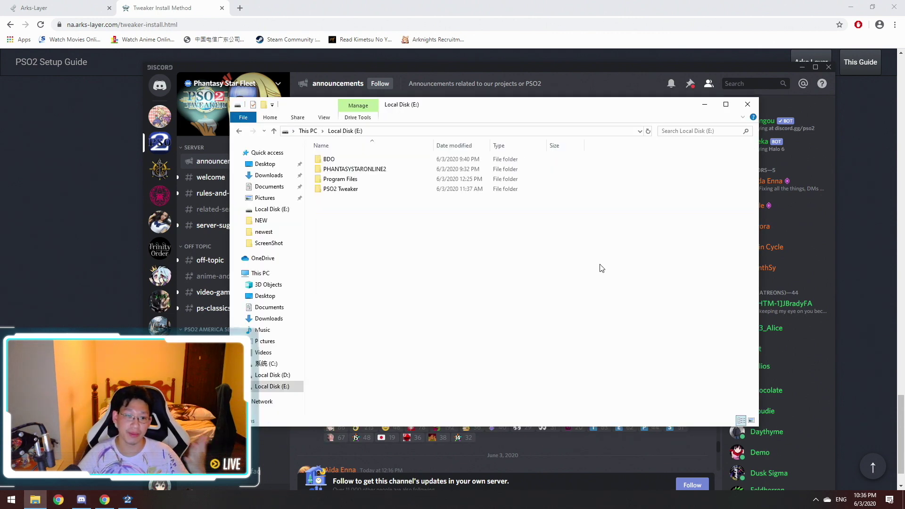
pyautogui.doubleClick(356, 171)
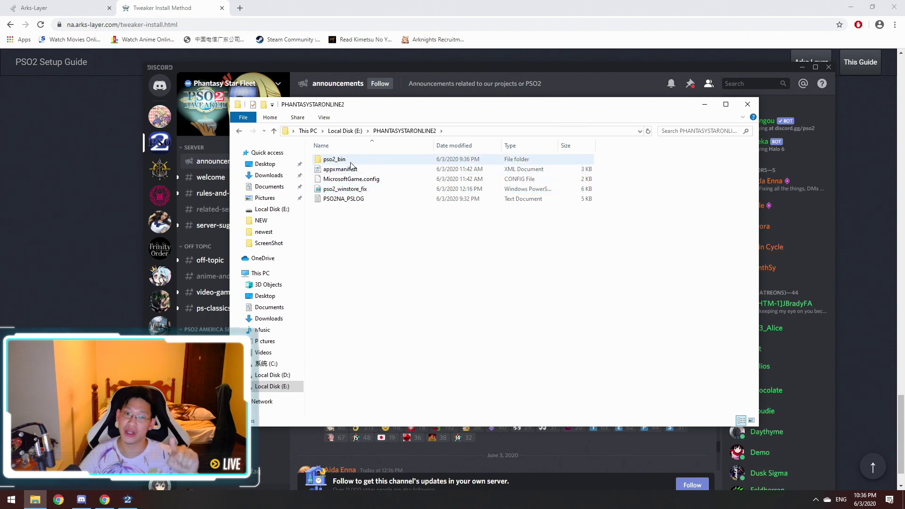
pyautogui.rightClick(361, 191)
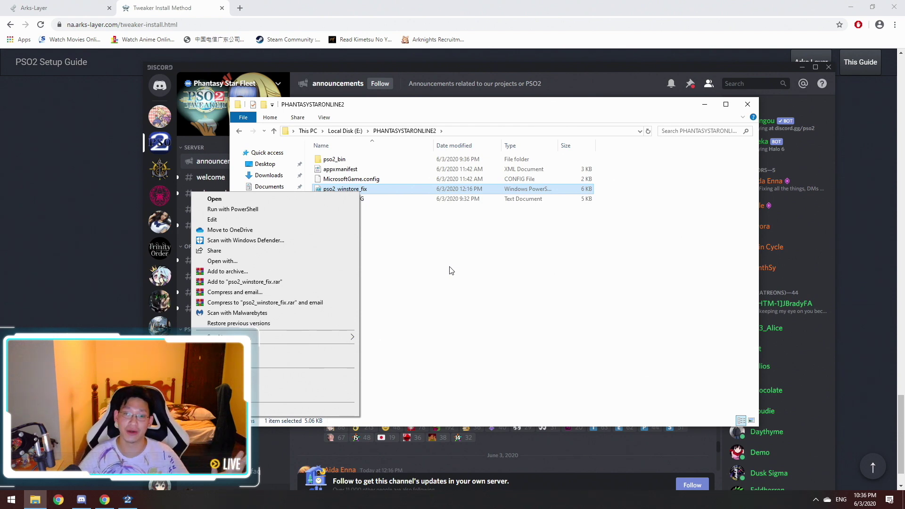
pyautogui.rightClick(354, 187)
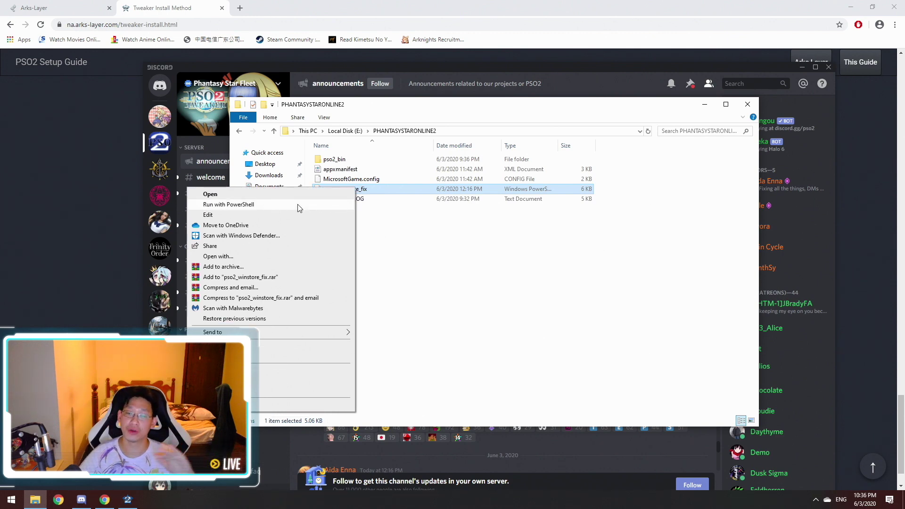
pyautogui.click(298, 204)
# - Search Windows for the developer settings and open the For developers page
pyautogui.press('super')
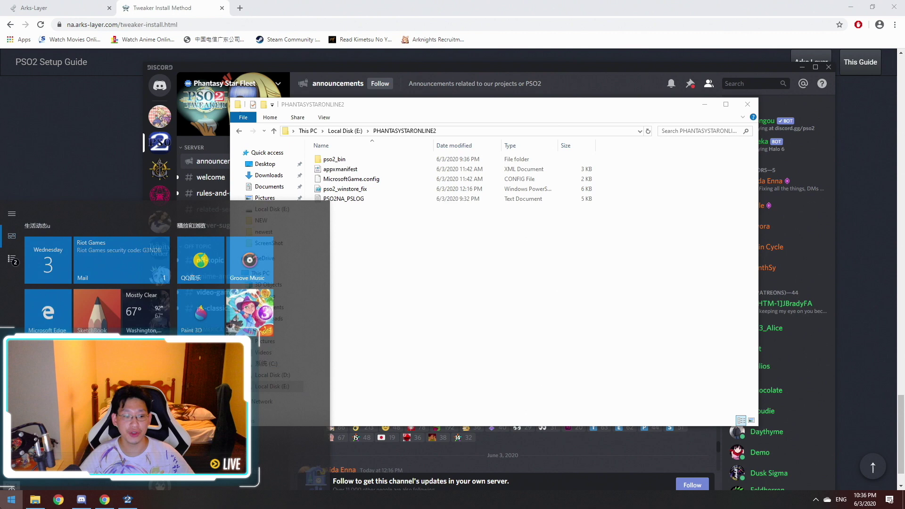
pyautogui.write('develo')
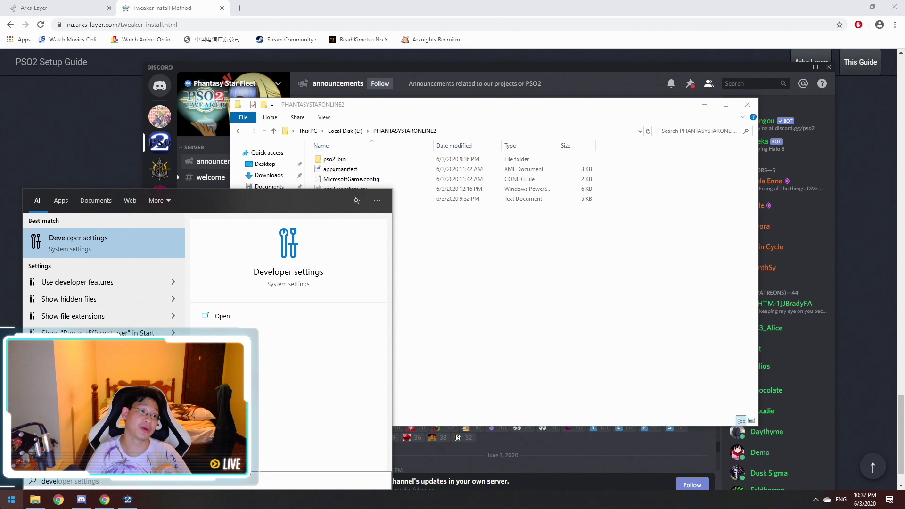
pyautogui.press('Return')
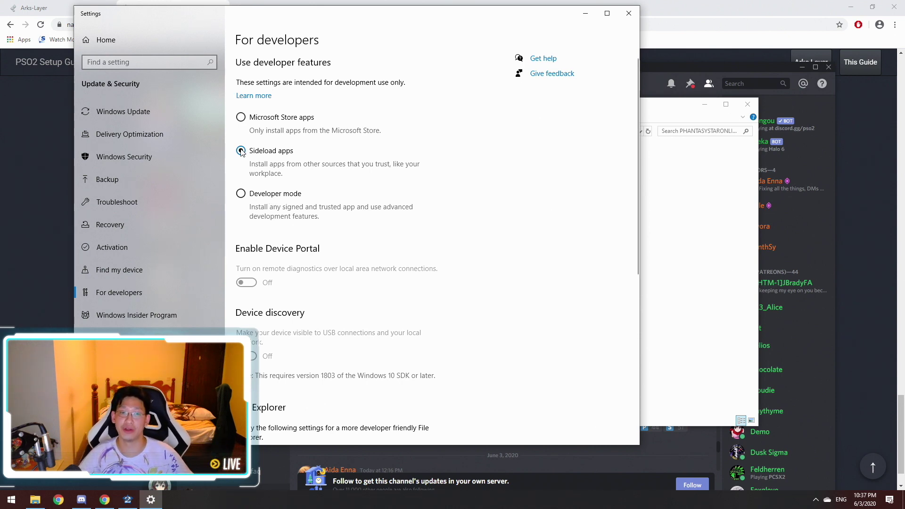
# - Return to the PHANTASYSTARONLINE2 folder, run pso2_winstore_fix with PowerShell again, and close the folder window
pyautogui.click(686, 277)
pyautogui.rightClick(333, 190)
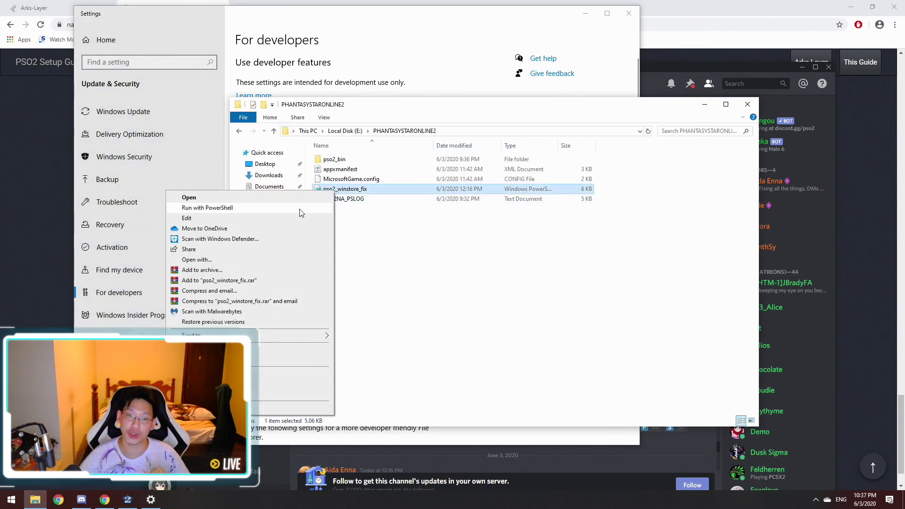
pyautogui.click(299, 209)
pyautogui.click(747, 104)
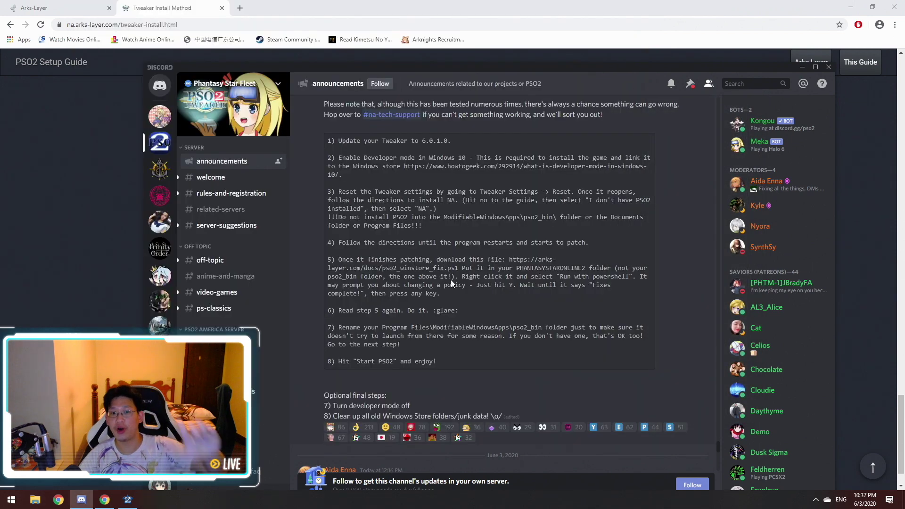
# - Reread the Discord announcement's installation instructions, focusing on items 5 through 8
pyautogui.moveTo(352, 149); pyautogui.dragTo(476, 363)
pyautogui.click(476, 363)
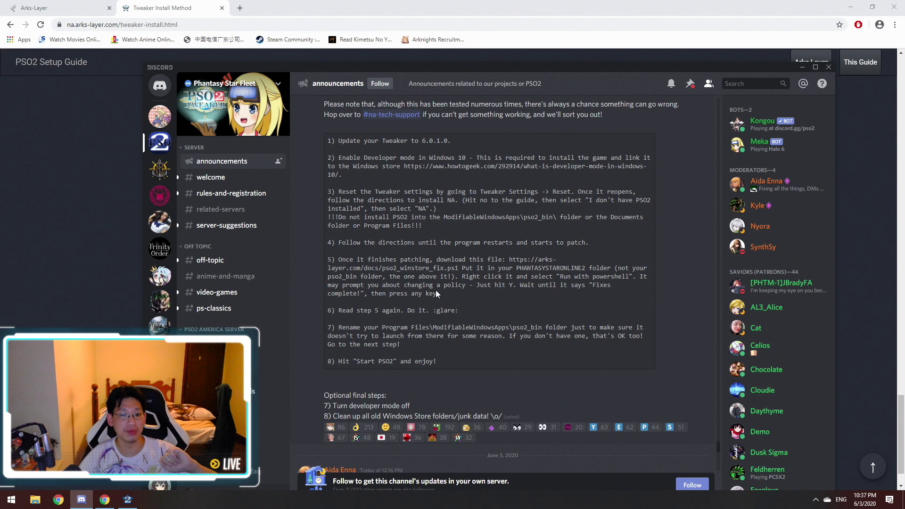
pyautogui.moveTo(441, 295); pyautogui.dragTo(331, 257)
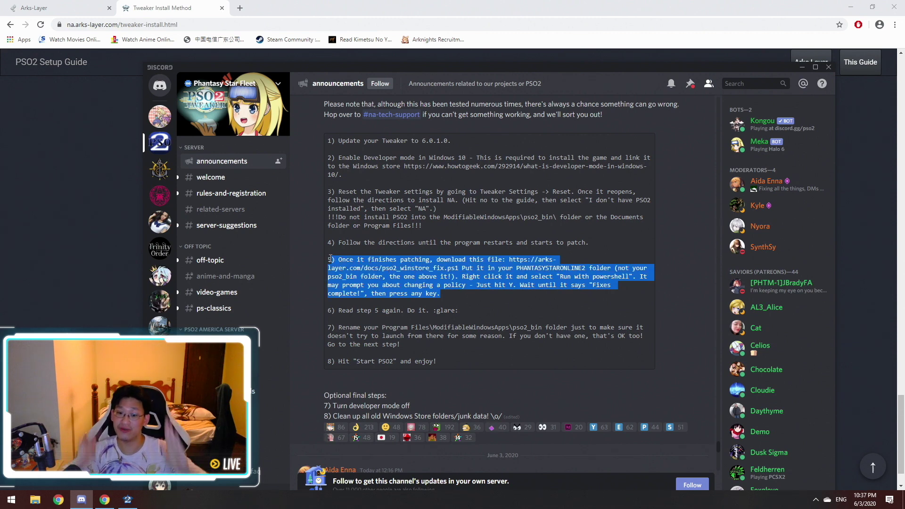
pyautogui.click(442, 304)
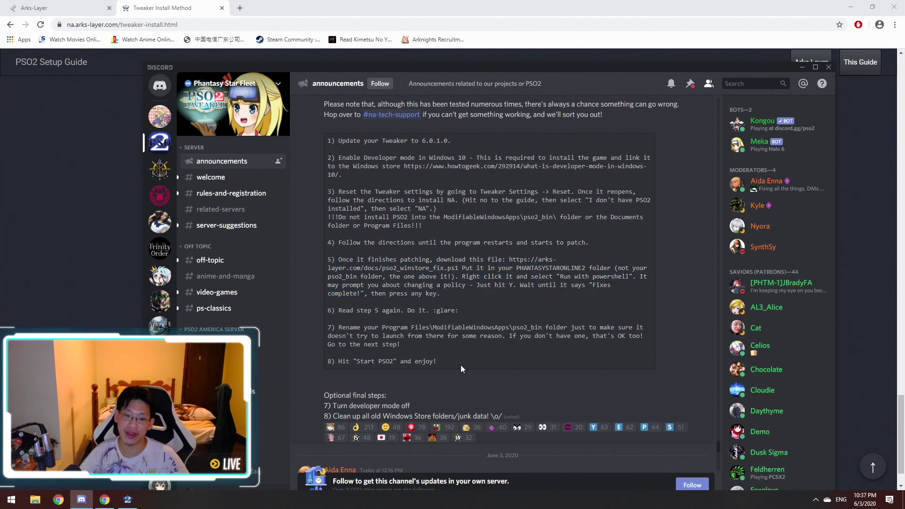
pyautogui.moveTo(338, 311); pyautogui.dragTo(438, 363)
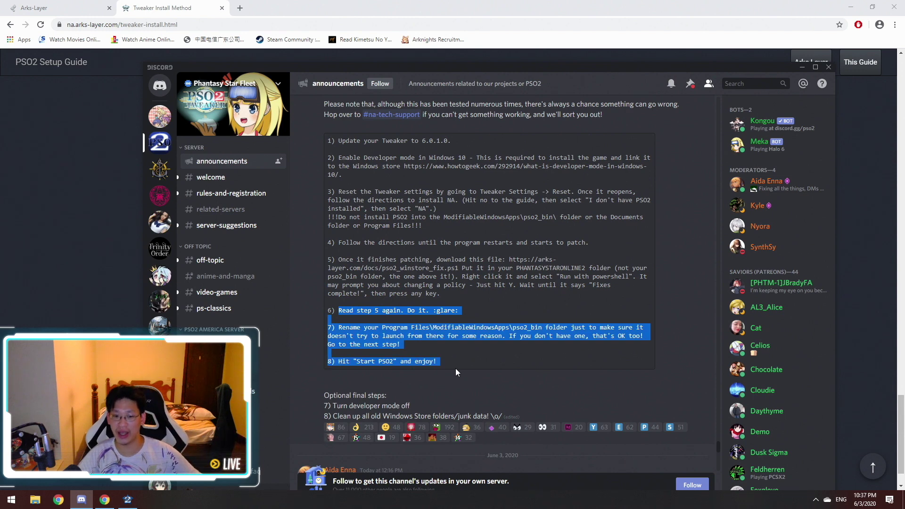
pyautogui.click(436, 365)
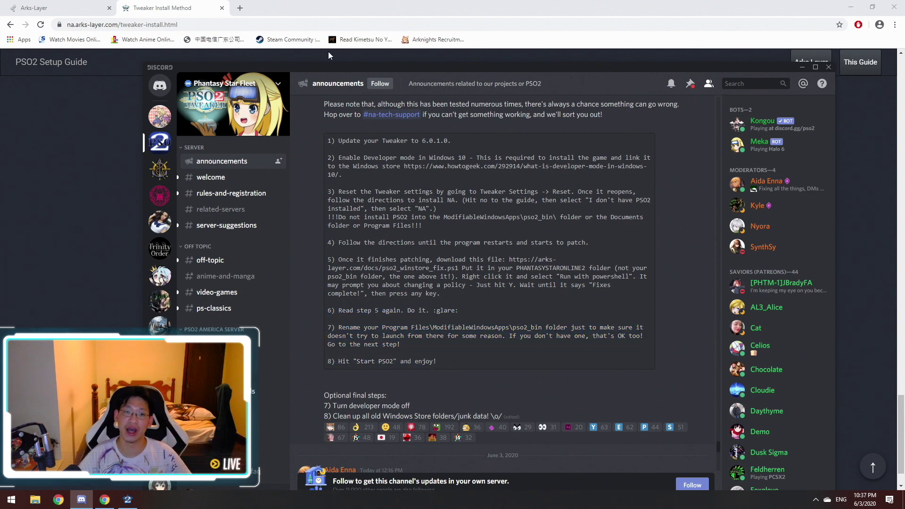
# - Minimize the browser, start PSO2 from the PSO2 Tweaker, and run the character through the game lobby
pyautogui.click(851, 7)
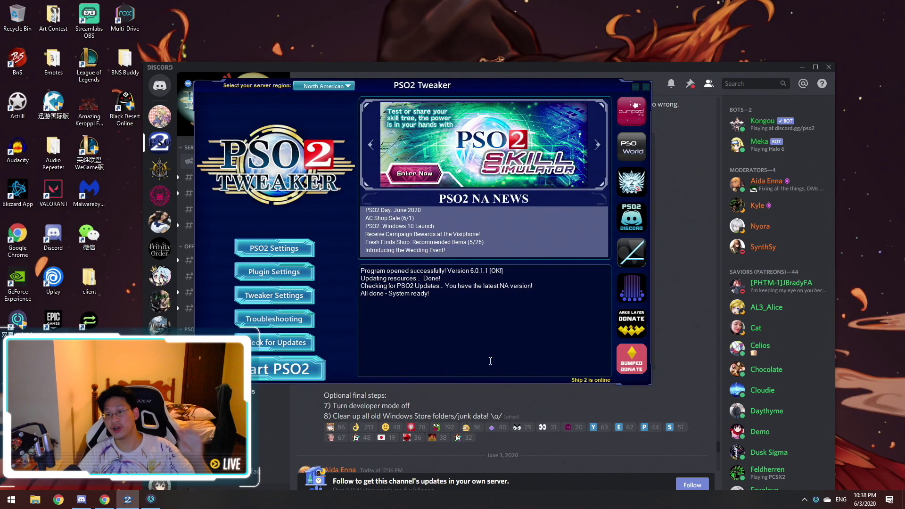
pyautogui.click(289, 374)
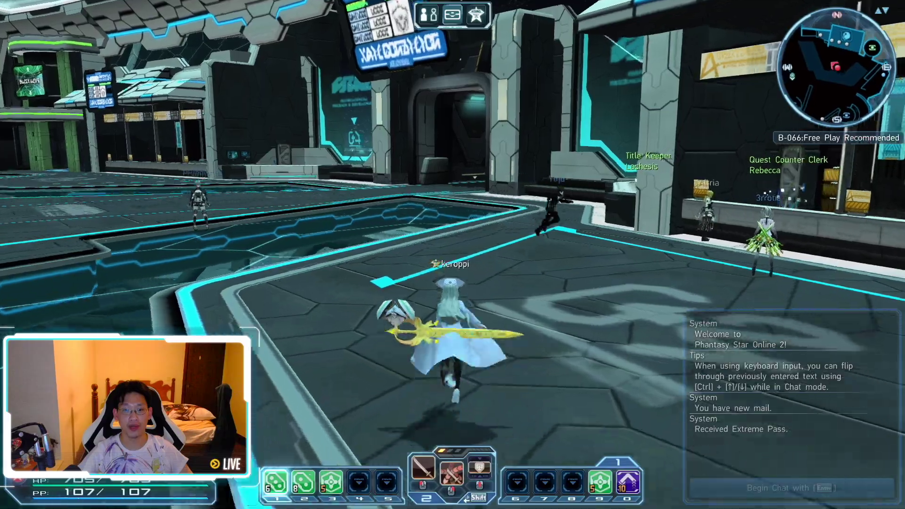
pyautogui.press('w')
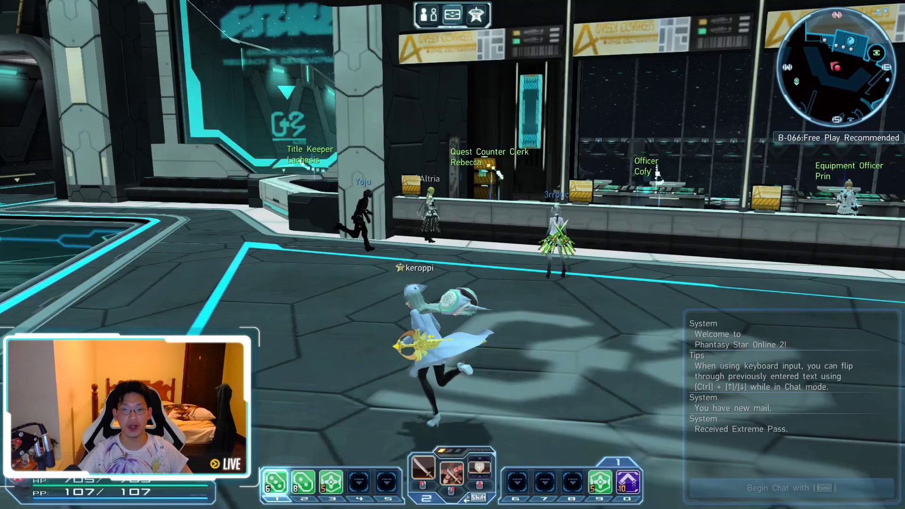
pyautogui.press('w')
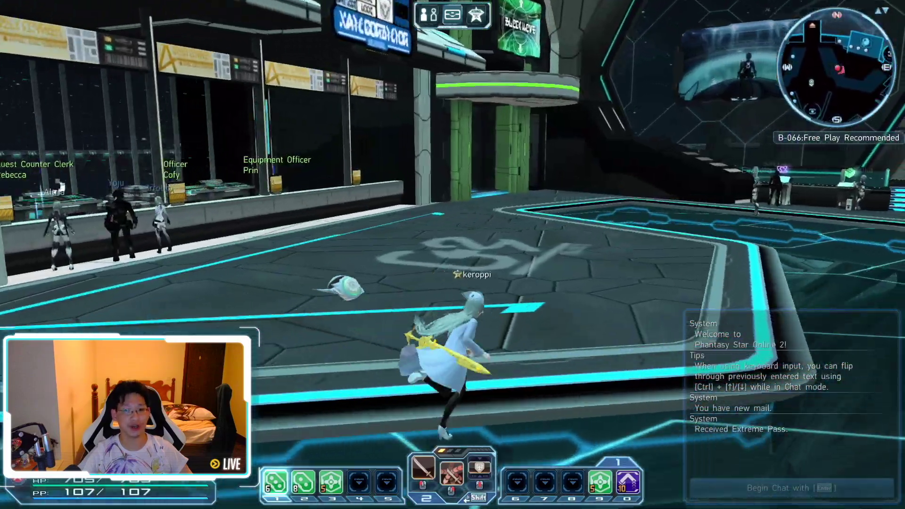
# - Run the character to the Block Transport and transfer to block B-116:Free Play Recommended
pyautogui.press('w')
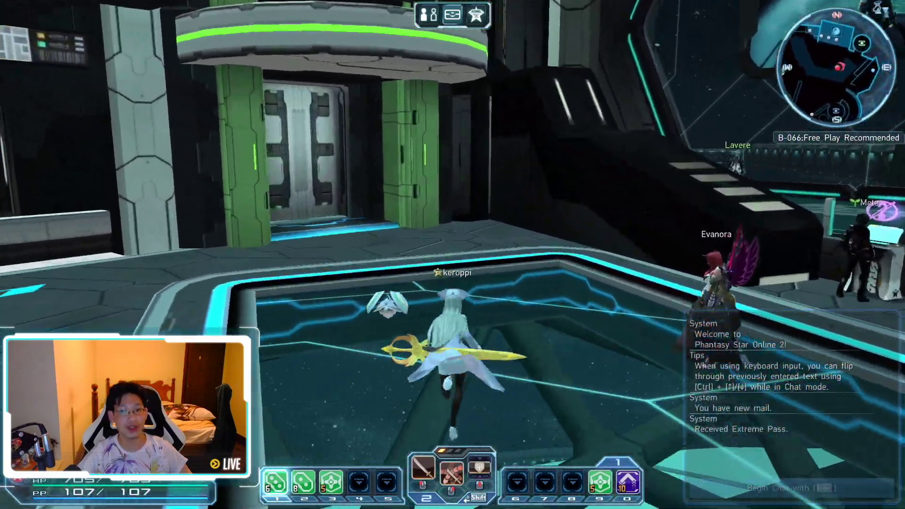
pyautogui.press('w')
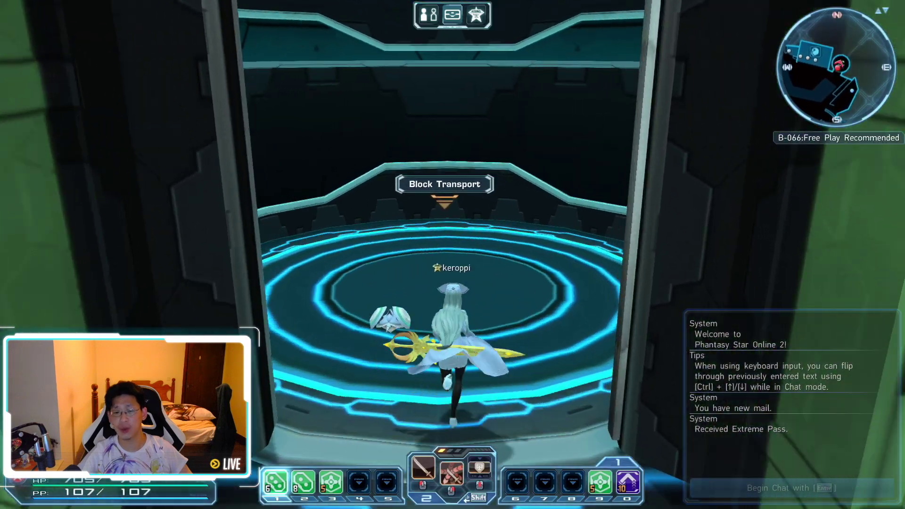
pyautogui.press('e')
pyautogui.scroll(-15, 182, 236)
pyautogui.click(182, 243)
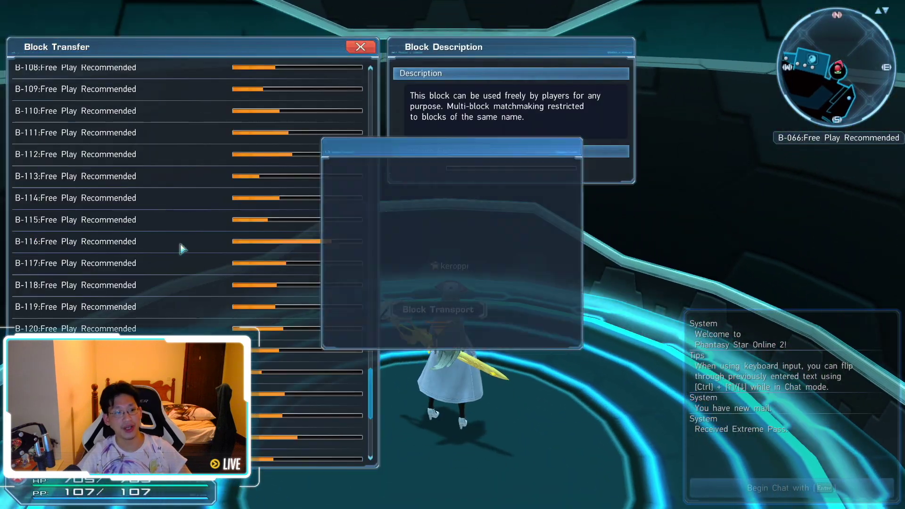
pyautogui.click(442, 333)
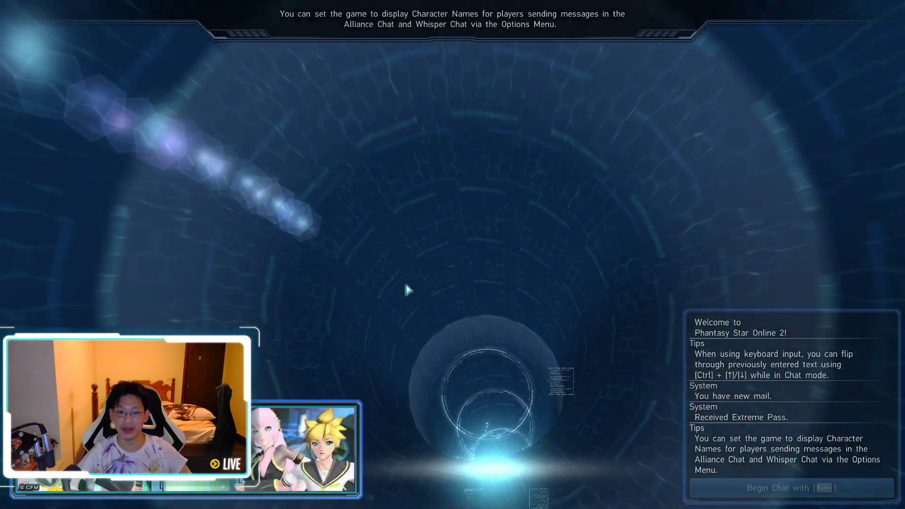
# - Run the character around the ARKS Lobby of block B-116, past the storage terminals and the quest counter
pyautogui.press('a')
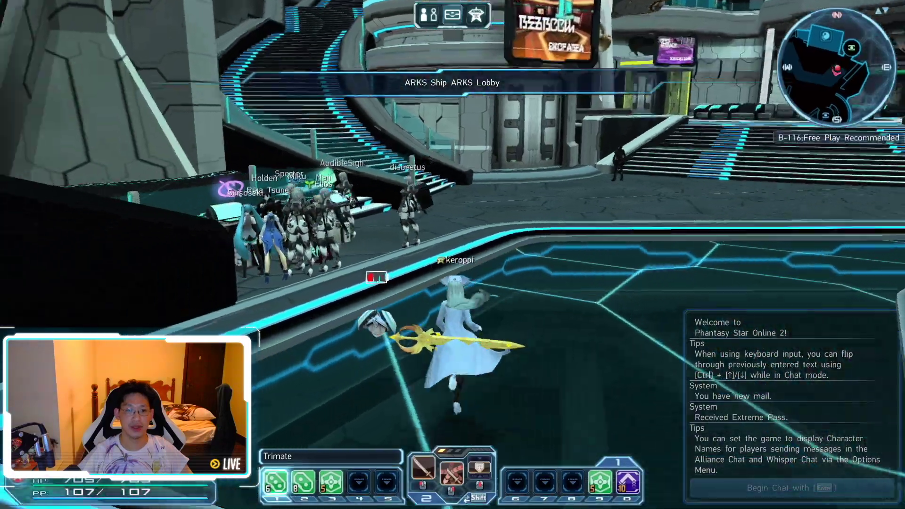
pyautogui.press('w')
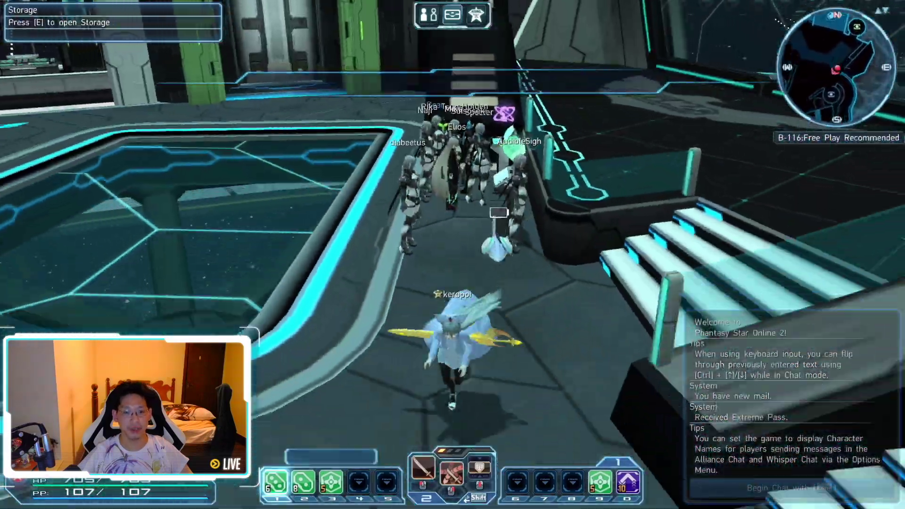
pyautogui.press('w')
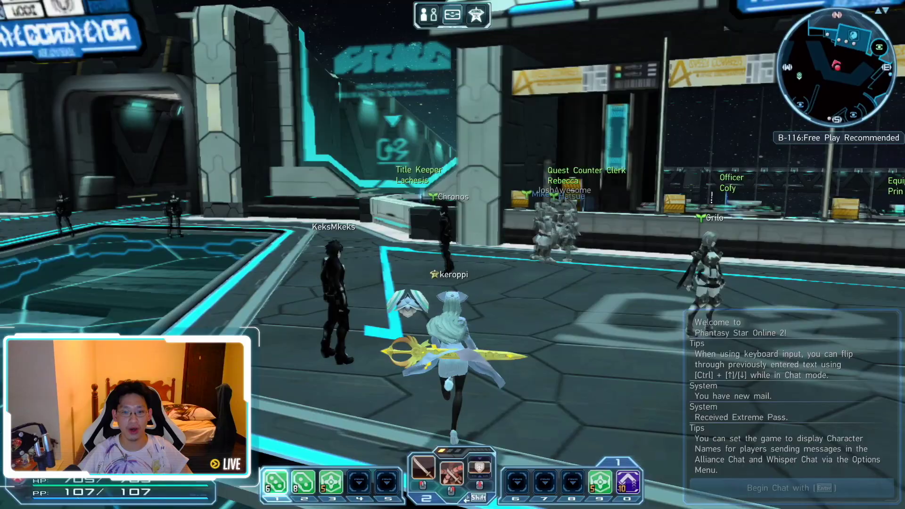
pyautogui.press('w')
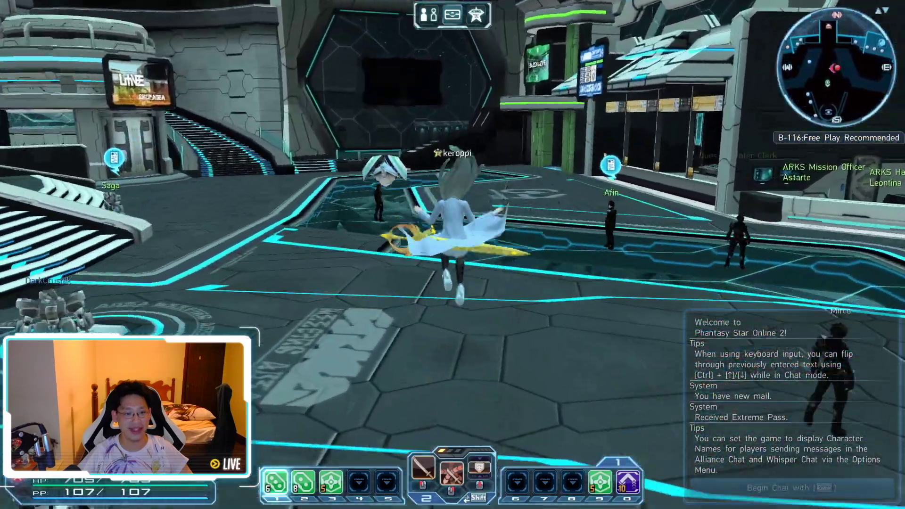
pyautogui.press('w')
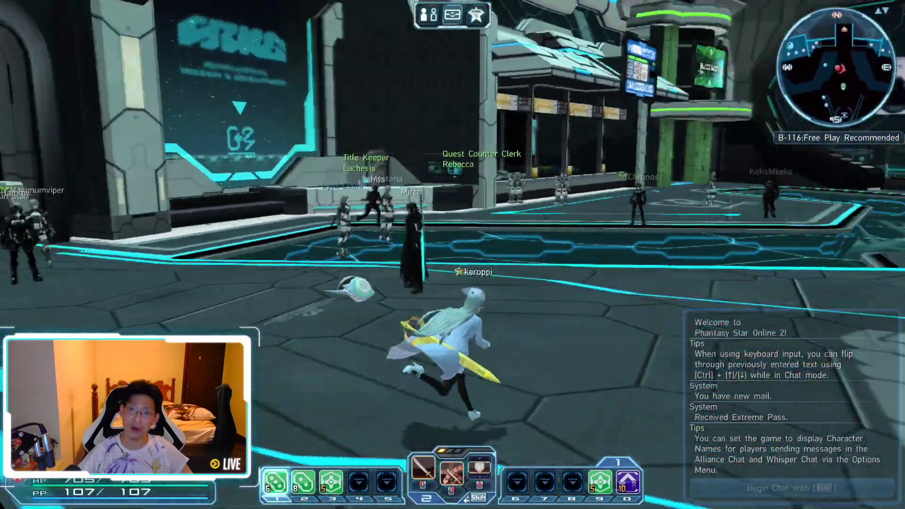